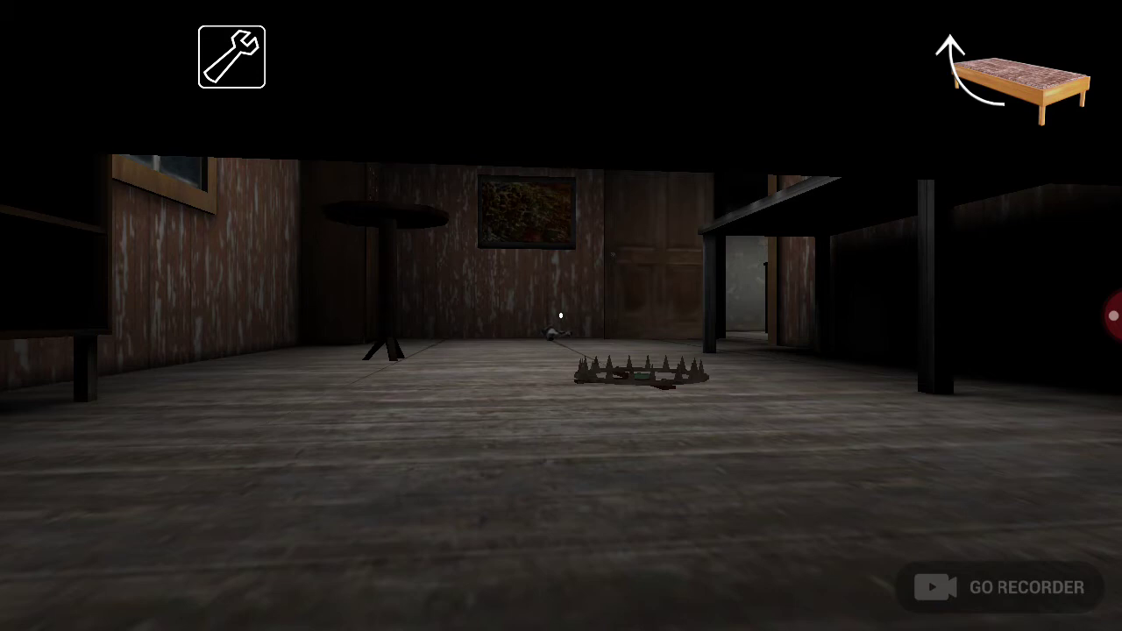
{"action": "left_click", "coordinate": [1017, 78]}
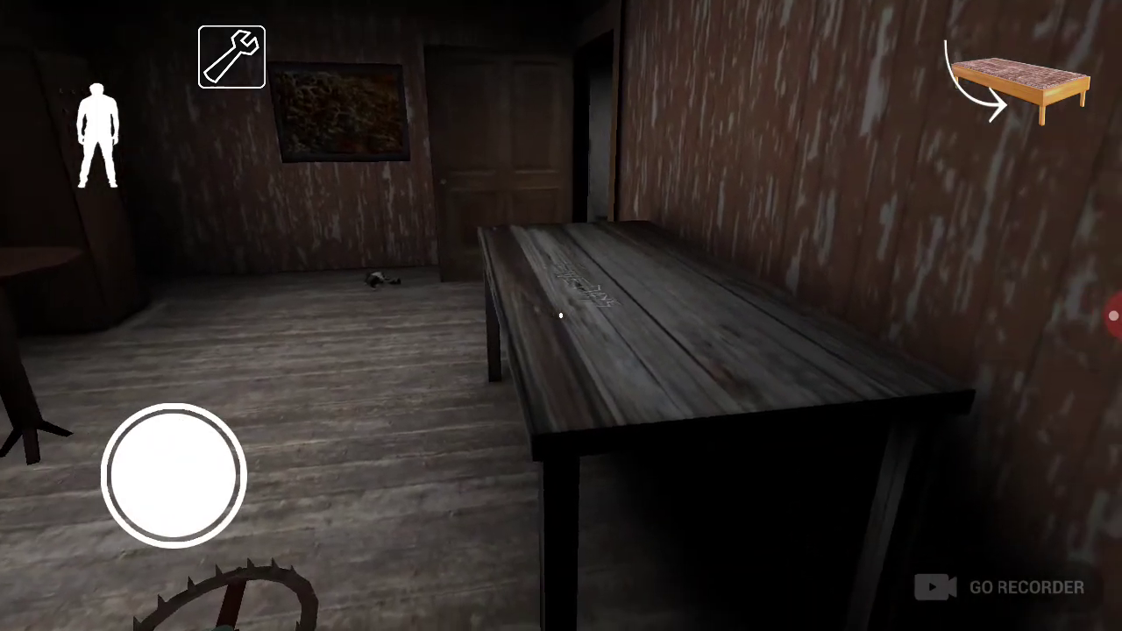
{"action": "mouse_move", "coordinate": [173, 473]}
{"action": "left_mouse_down"}
{"action": "mouse_move", "coordinate": [101, 548]}
{"action": "mouse_move", "coordinate": [215, 386]}
{"action": "left_mouse_up"}
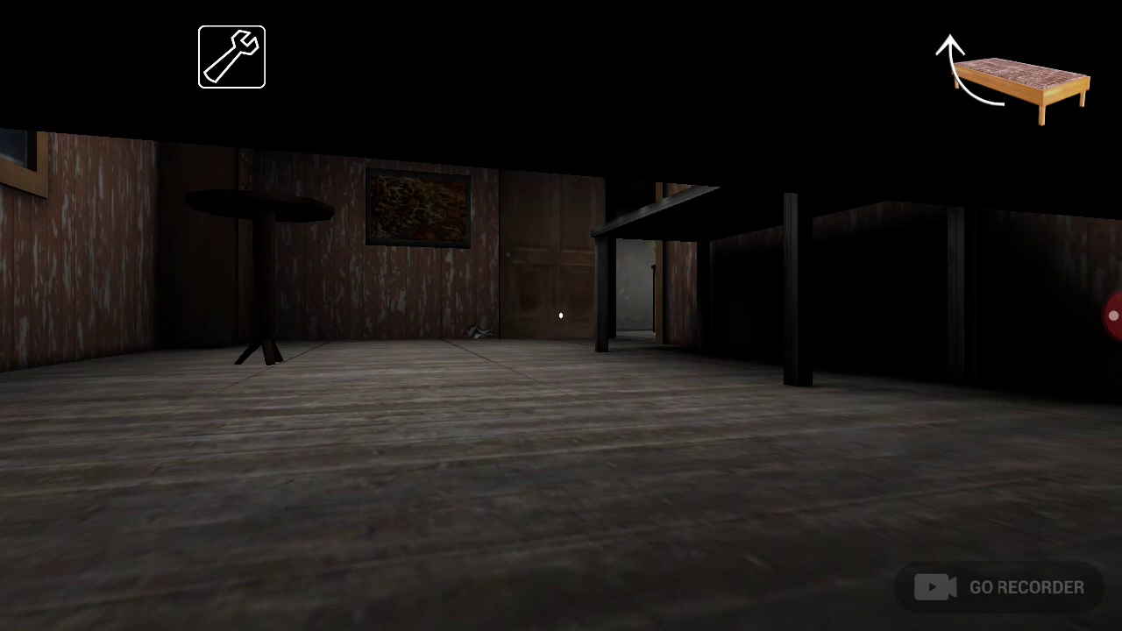
{"action": "left_click", "coordinate": [1017, 79]}
{"action": "left_click_drag", "start_coordinate": [123, 386], "coordinate": [122, 333]}
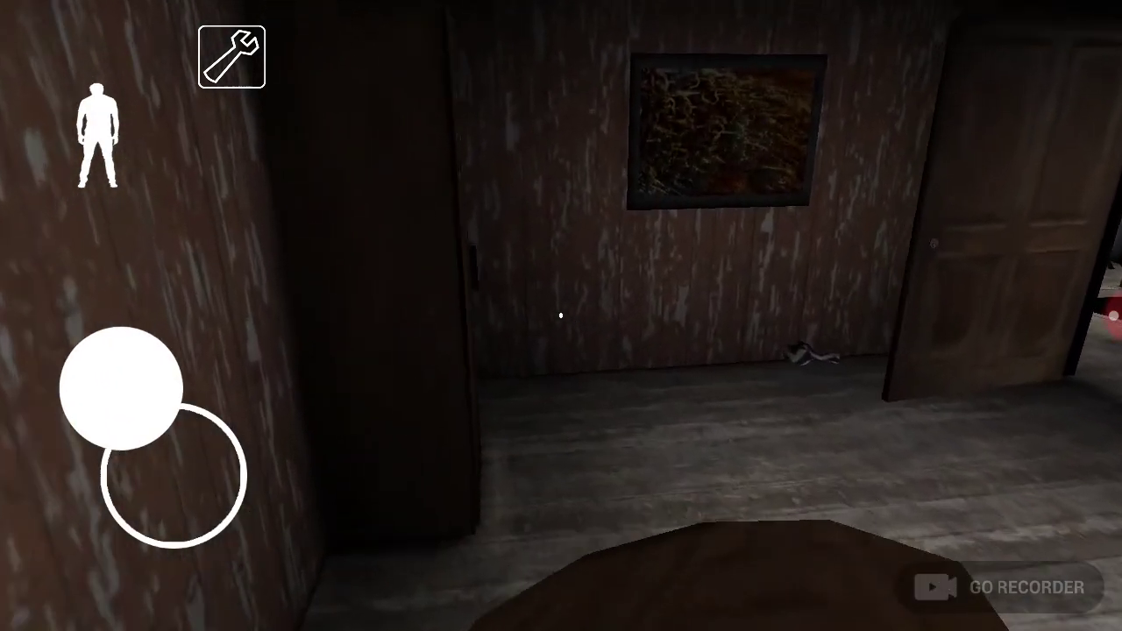
{"action": "left_click_drag", "start_coordinate": [123, 386], "coordinate": [263, 548]}
{"action": "left_click_drag", "start_coordinate": [789, 315], "coordinate": [438, 315]}
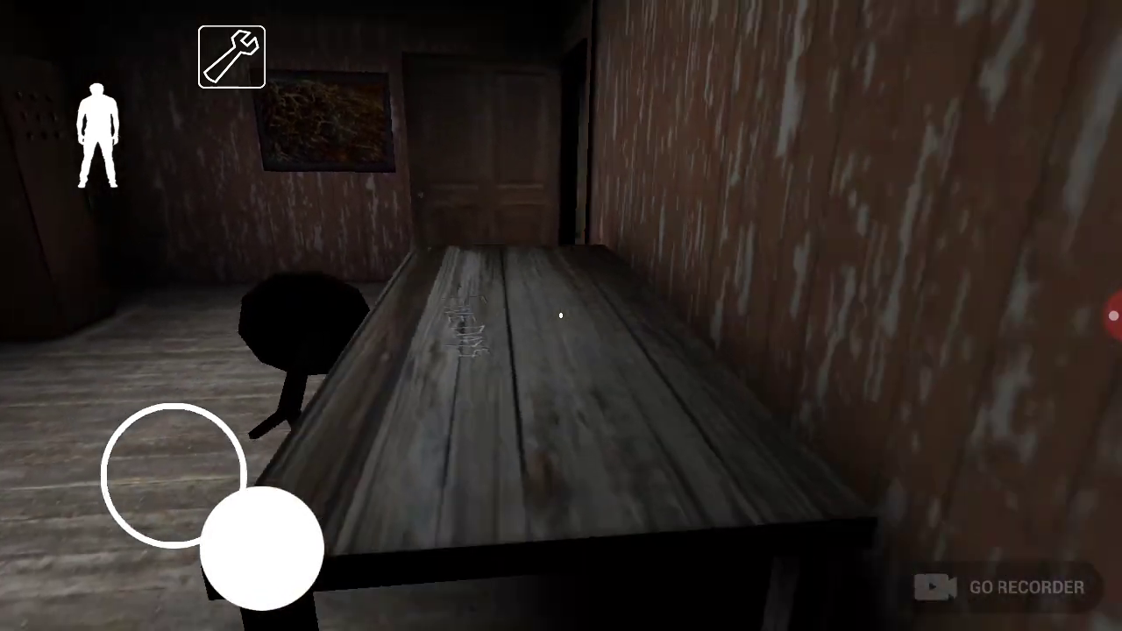
{"action": "left_click", "coordinate": [561, 368]}
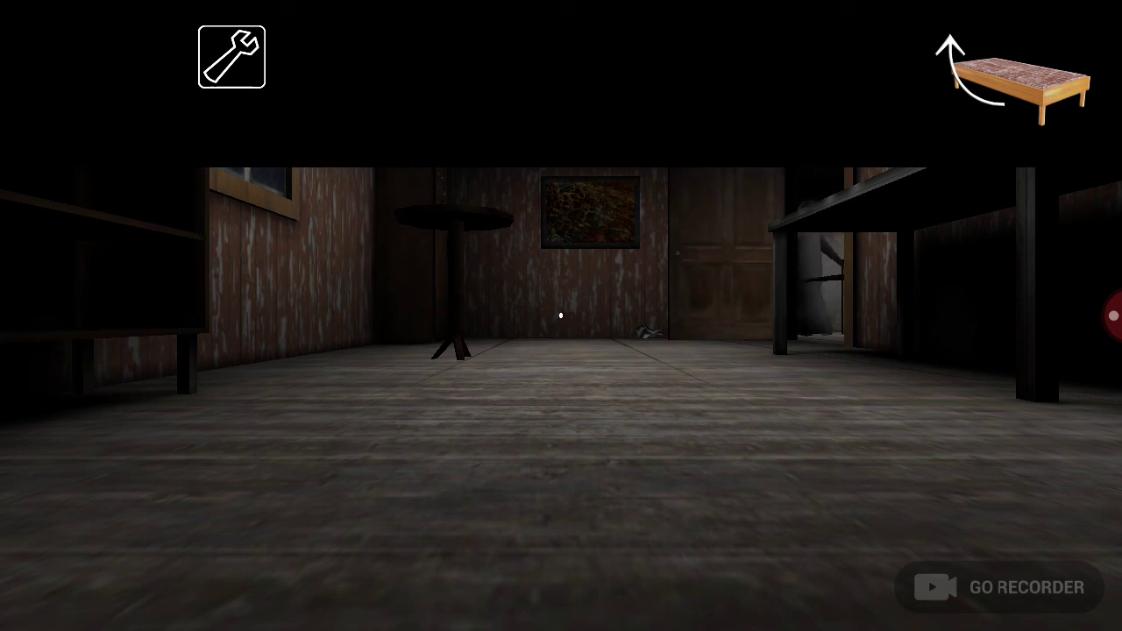
{"action": "left_click_drag", "start_coordinate": [789, 394], "coordinate": [613, 394]}
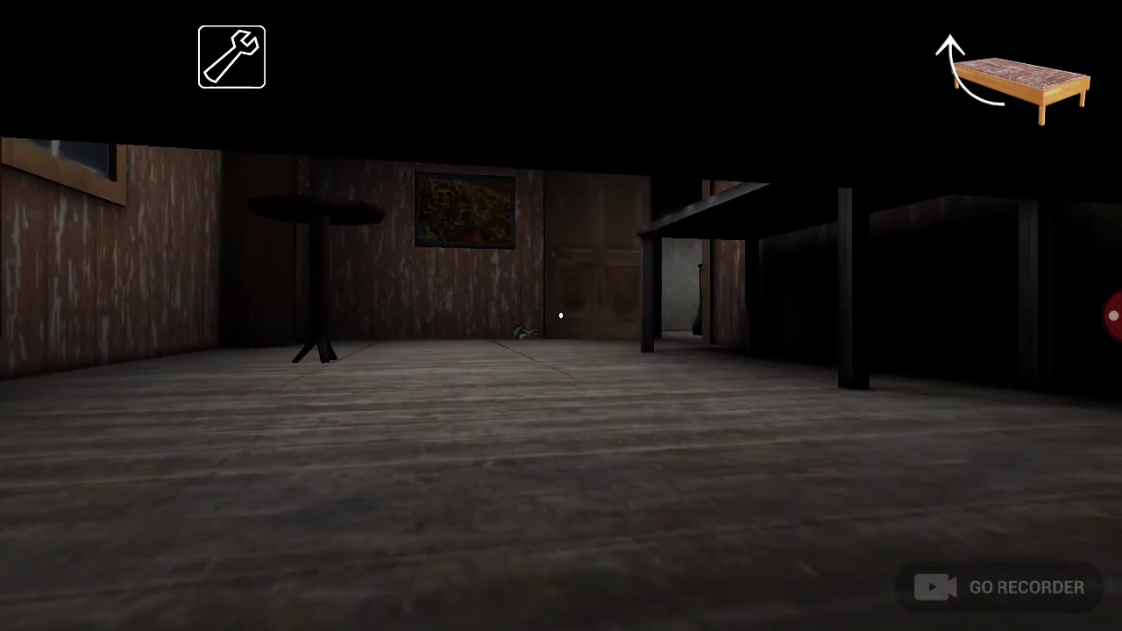